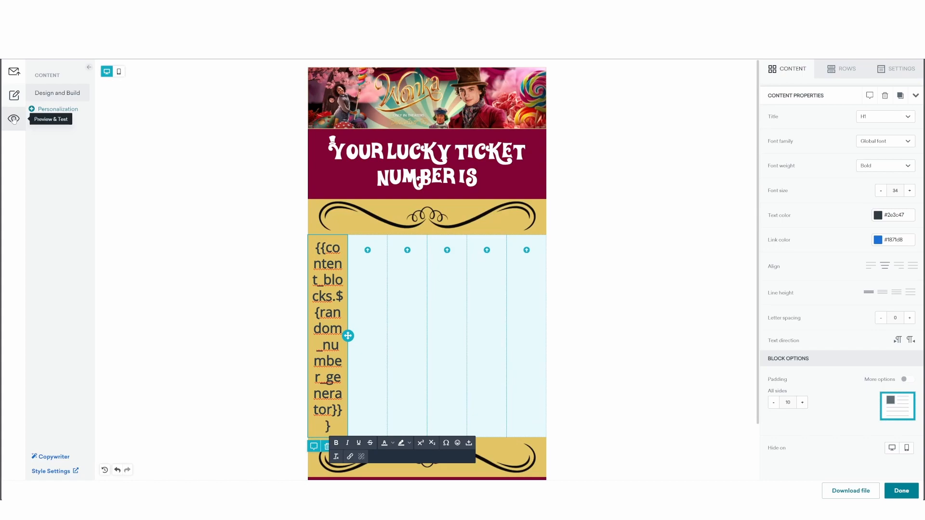
Step: Preview the email and duplicate the random_number_generator title block into the five empty columns of the number row
left_click(14, 119)
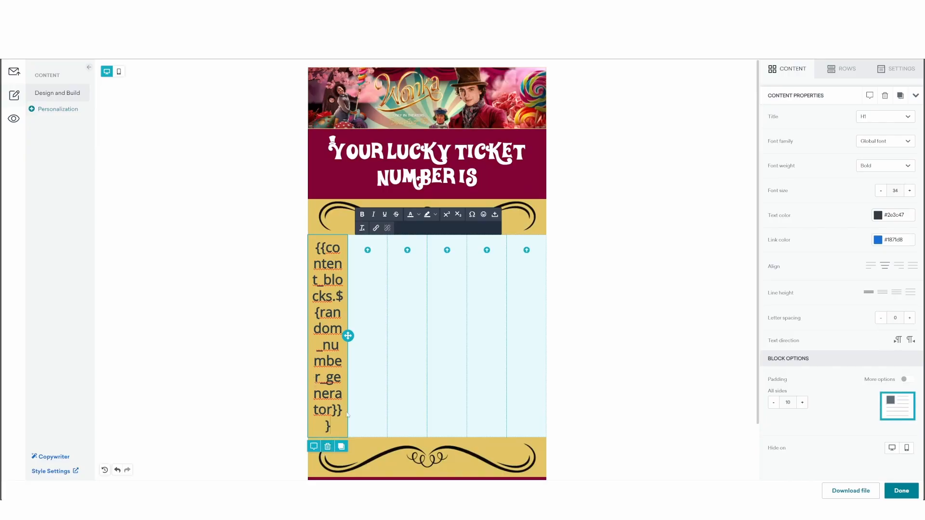
left_click(342, 448)
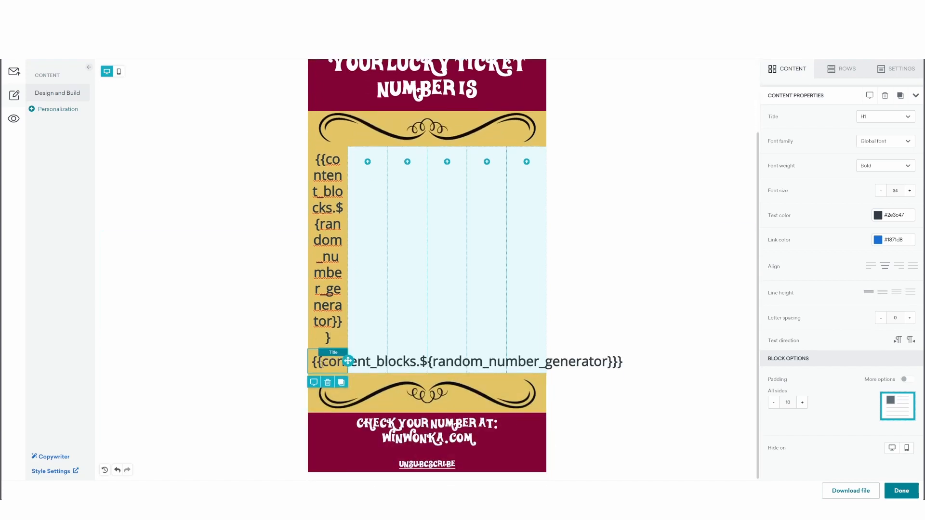
left_click_drag(346, 361, 361, 278)
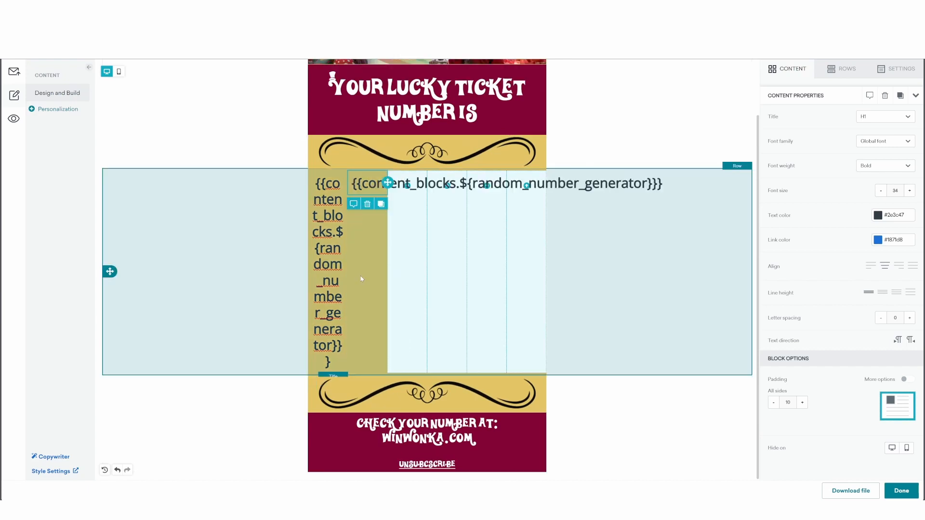
left_click(381, 204)
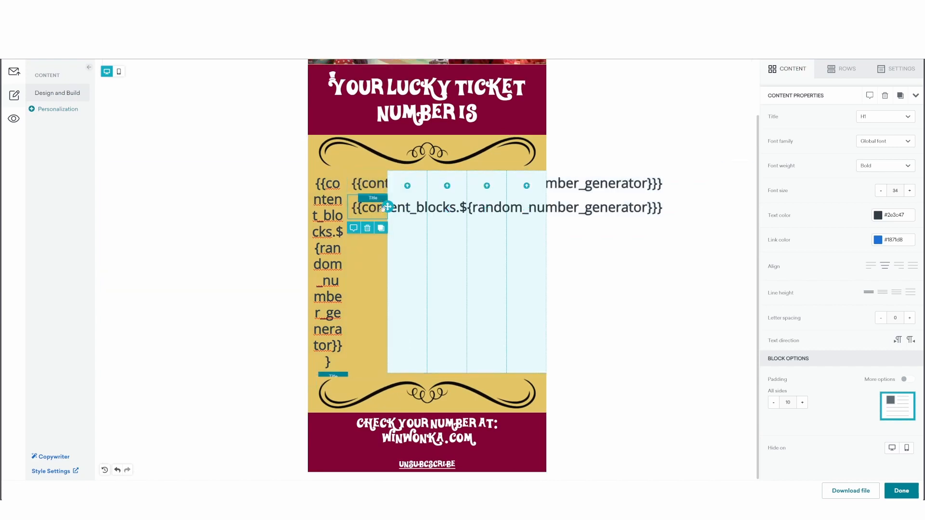
left_click_drag(388, 207, 448, 221)
left_click(421, 203)
left_click(460, 204)
left_click_drag(467, 207, 489, 221)
left_click(500, 204)
left_click_drag(507, 208, 530, 226)
Step: Preview the email in the mobile view and check how the ticket digits are arranged
left_click(13, 118)
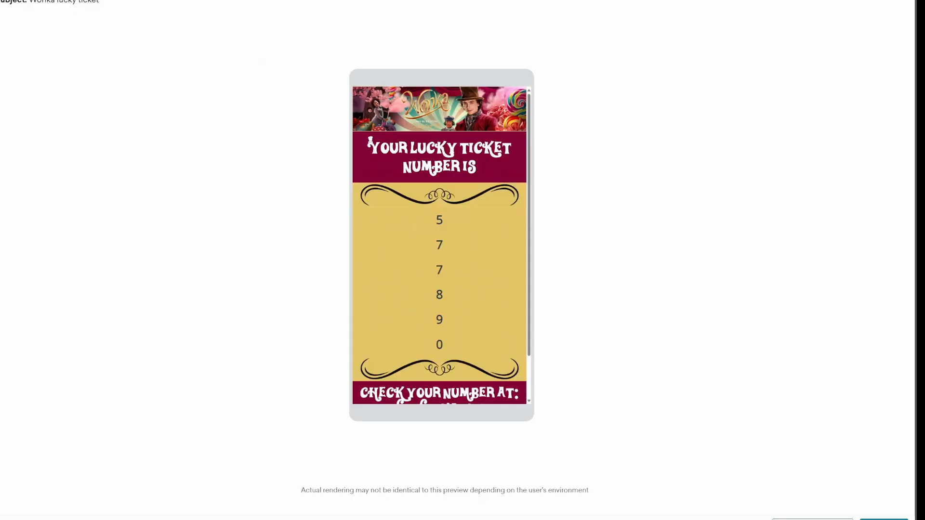
scroll(437, 273, "down", 1)
scroll(437, 273, "up", 1)
scroll(438, 270, "down", 1)
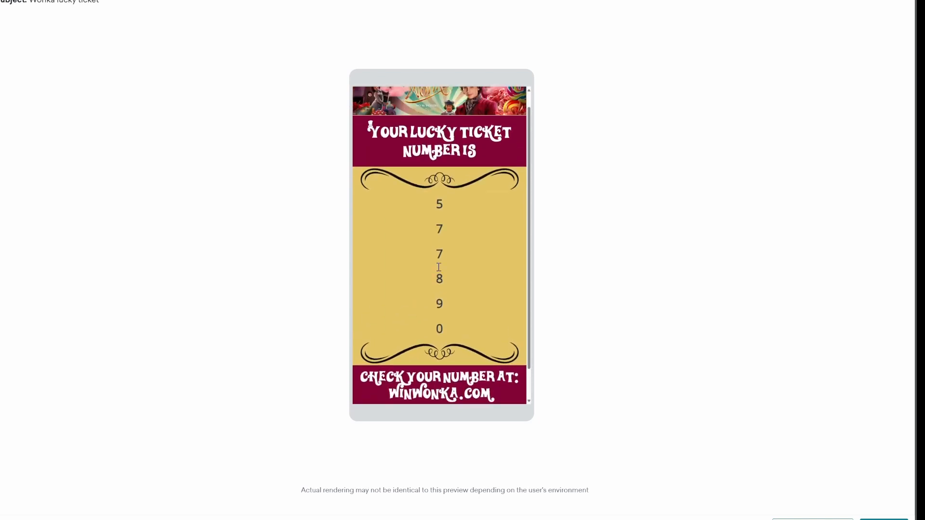
scroll(438, 270, "up", 1)
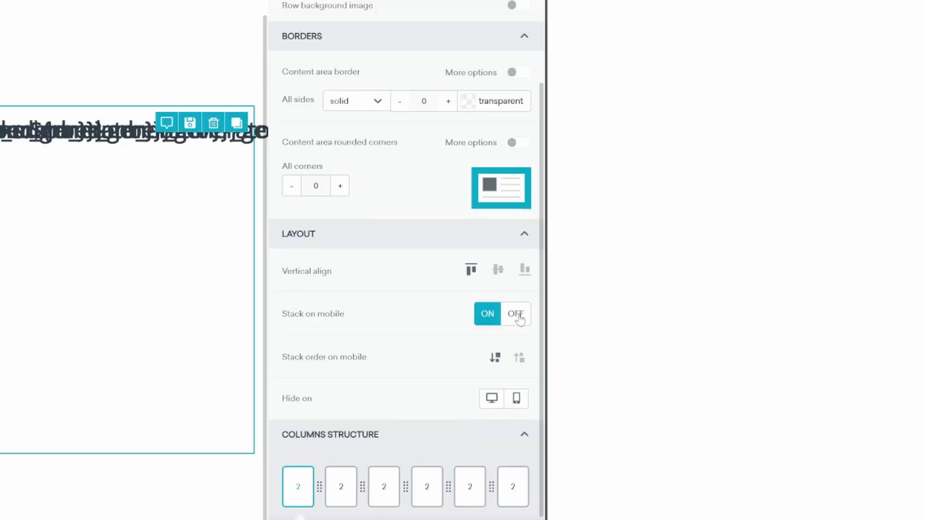
Step: Turn off Stack on mobile for the number row and set the top and bottom padding of columns 1 and 2 to 0
left_click(515, 314)
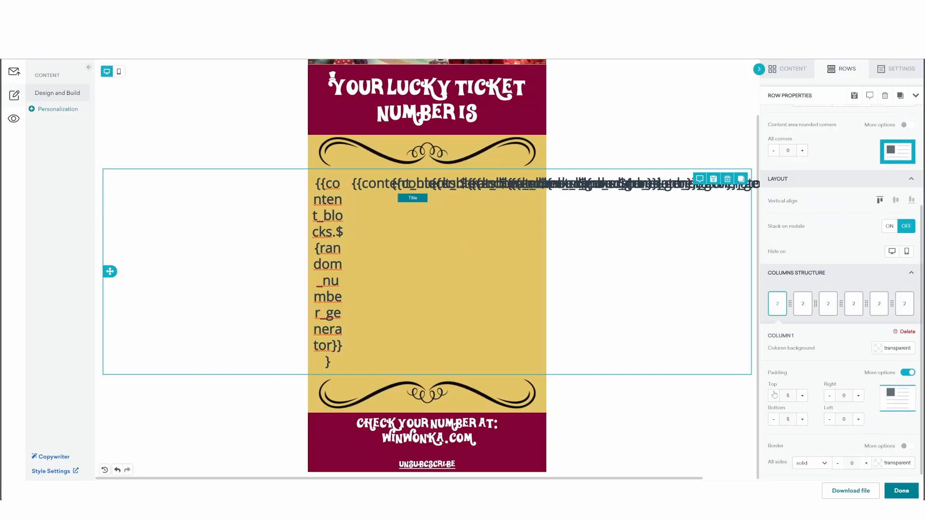
left_click(773, 395)
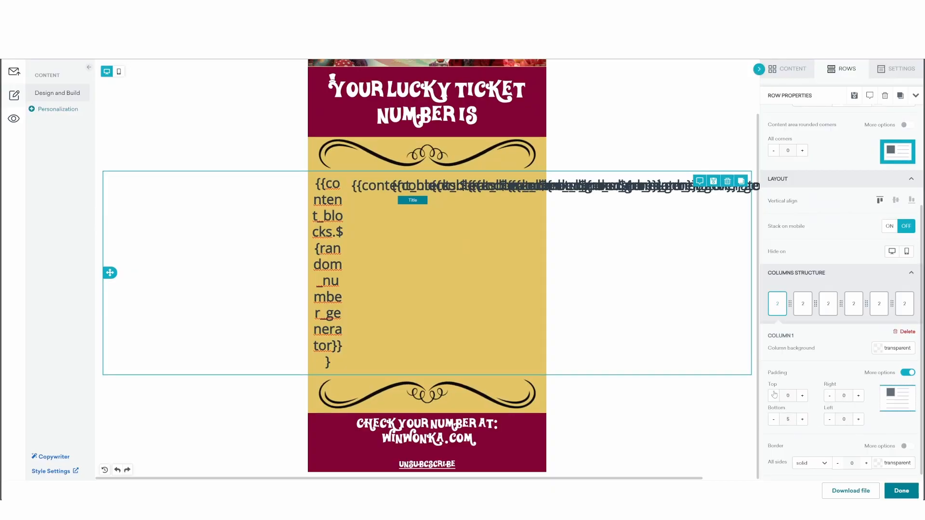
left_click(773, 419)
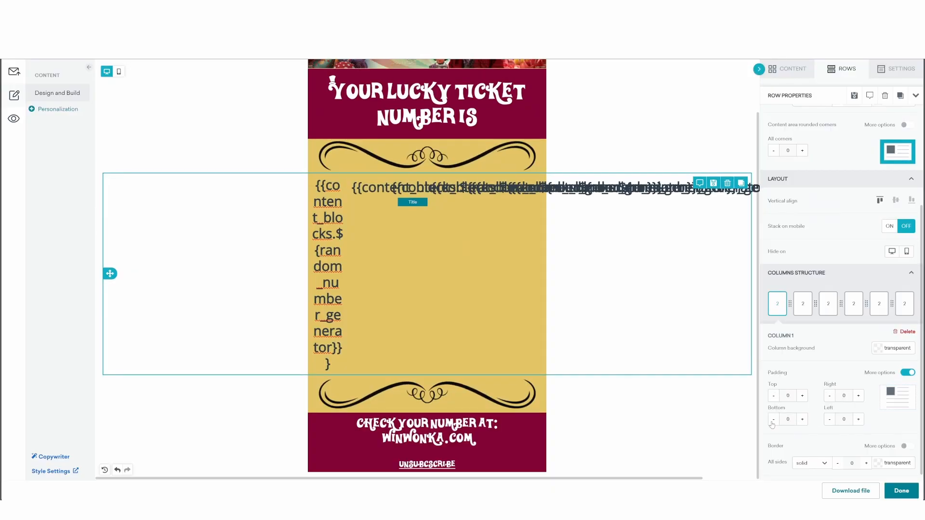
left_click(802, 308)
left_click(773, 396)
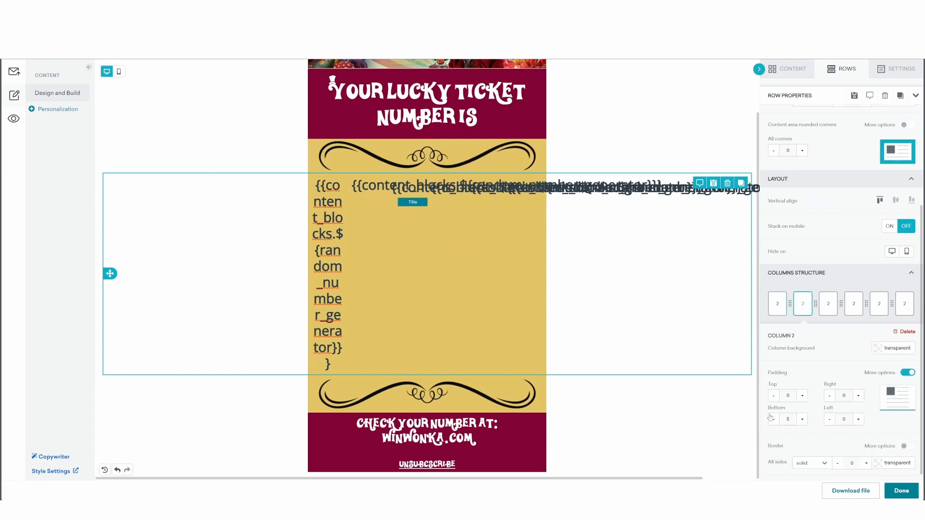
left_click(772, 418)
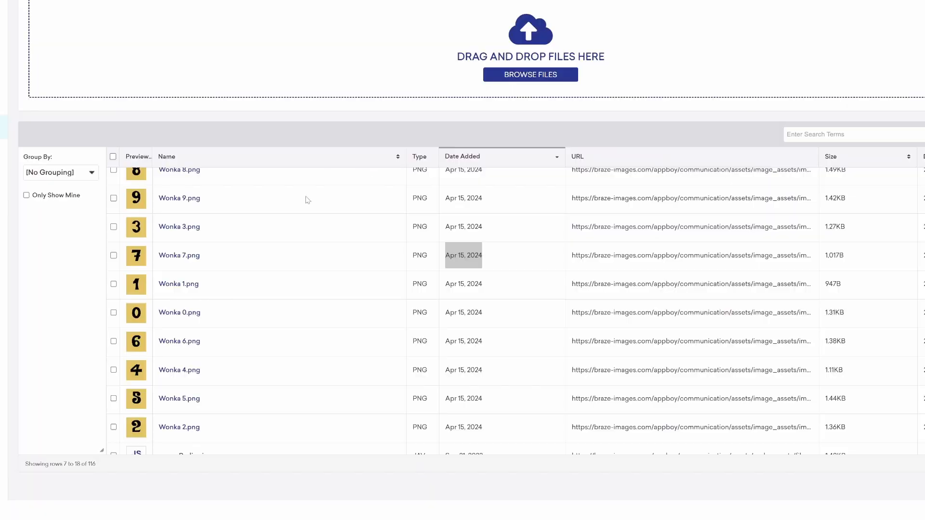
Step: Replace each digit in the random_number_generator content block with the URL of its matching Wonka PNG from the media library, and save the block
scroll(312, 266, "up", 1)
scroll(312, 266, "down", 3)
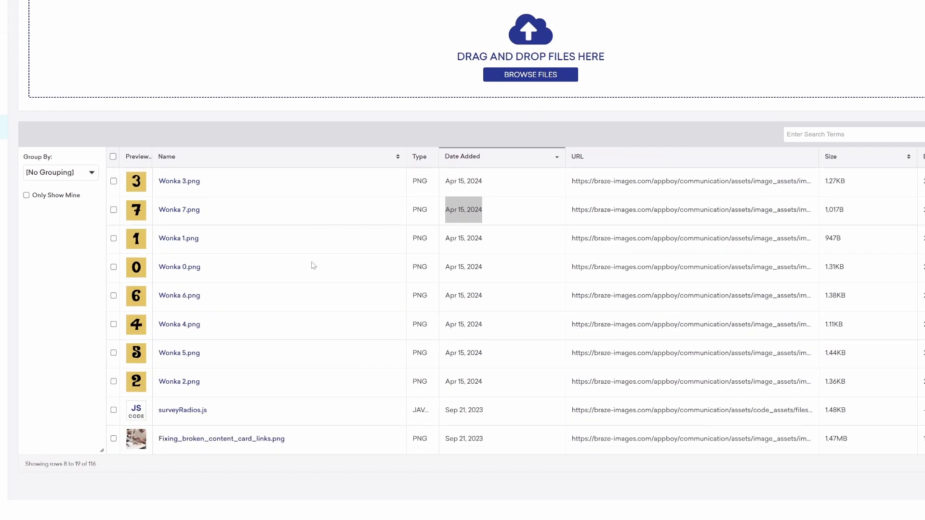
scroll(314, 265, "up", 3)
scroll(314, 265, "up", 1)
scroll(314, 265, "down", 2)
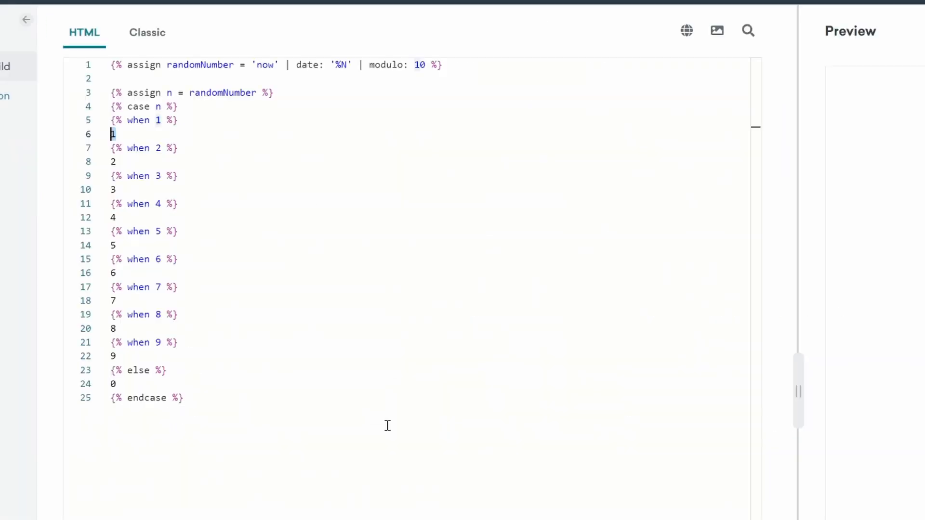
left_click(376, 342)
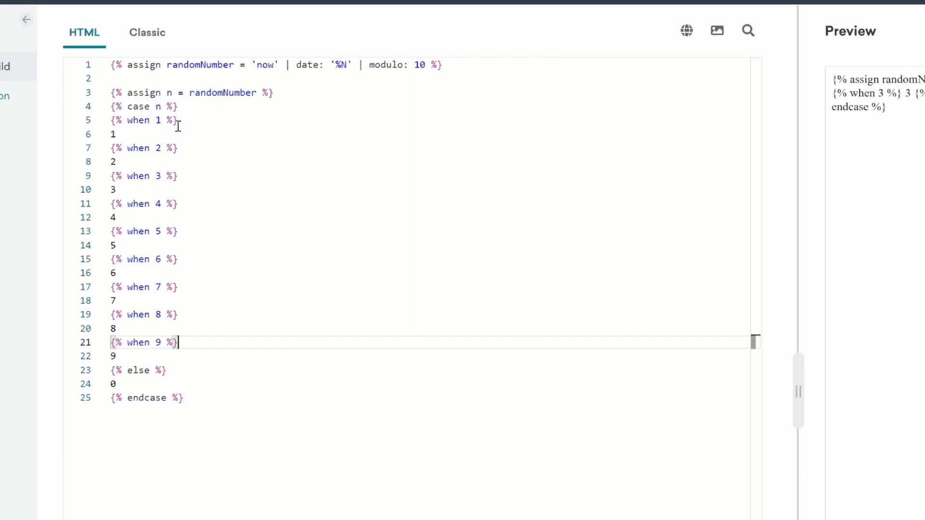
key("ctrl+v")
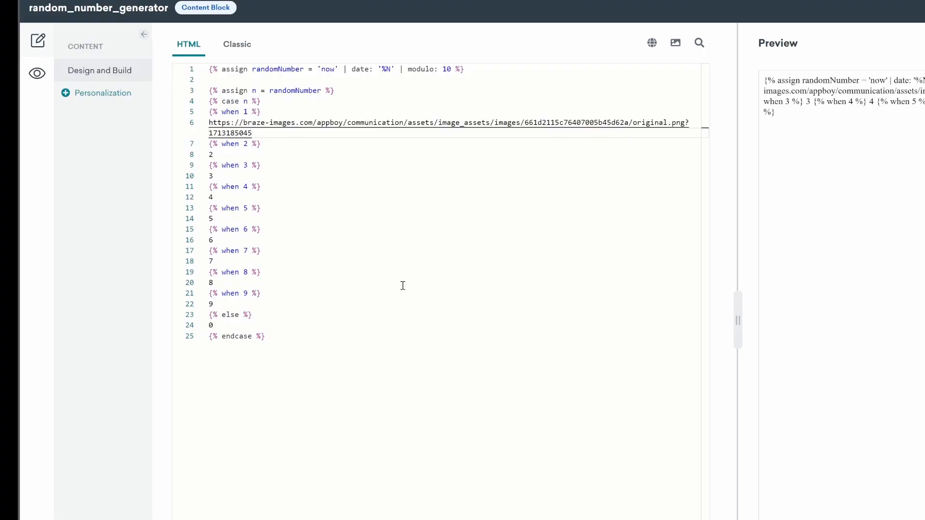
key("ctrl+a")
key("ctrl+v")
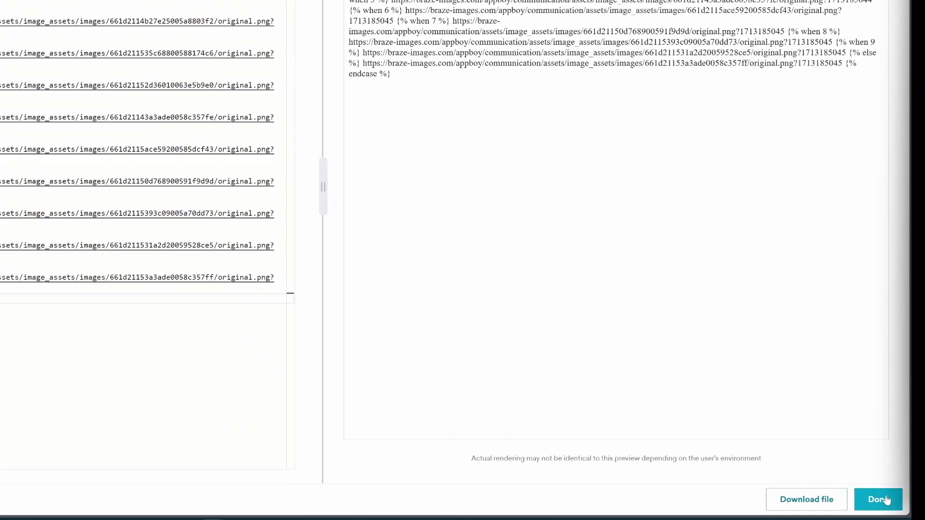
left_click(881, 499)
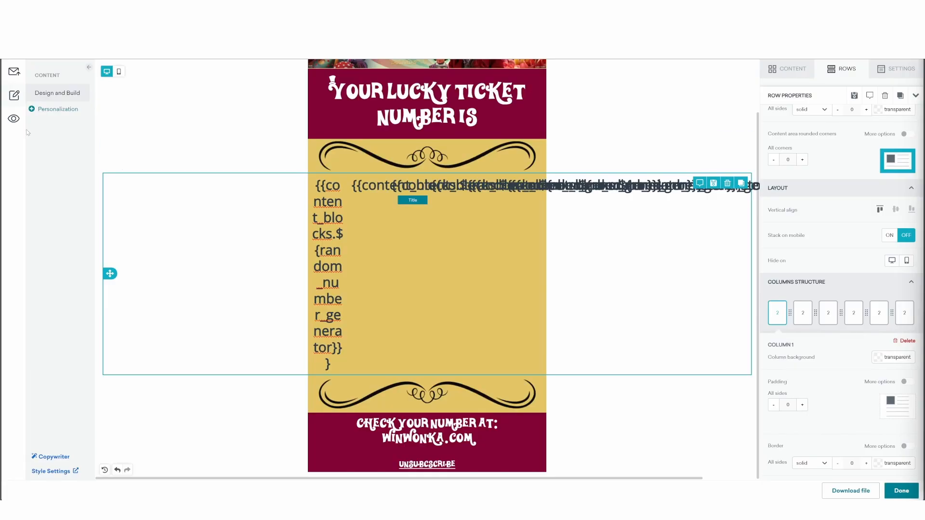
Step: Preview the email and delete the title blocks from all six columns of the number row
left_click(16, 120)
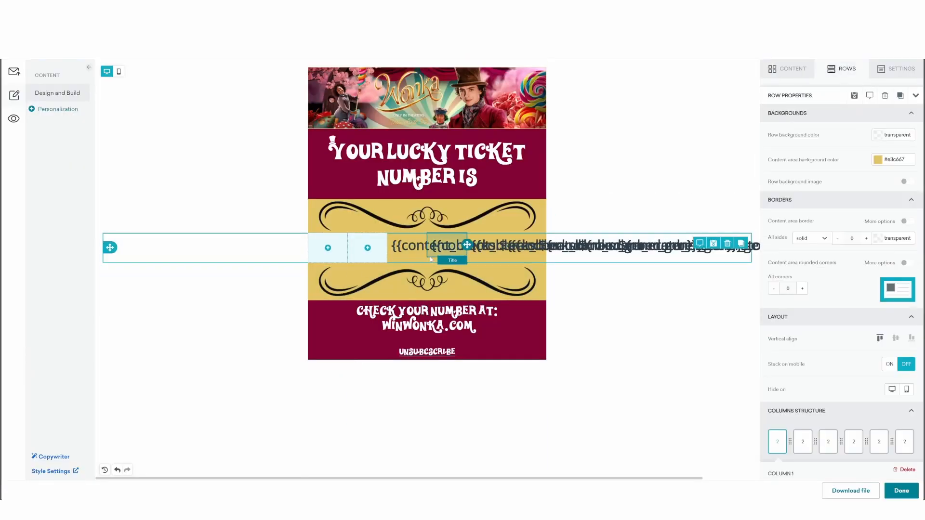
left_click(408, 250)
left_click(408, 265)
left_click(447, 252)
left_click(448, 264)
left_click(487, 252)
left_click(487, 264)
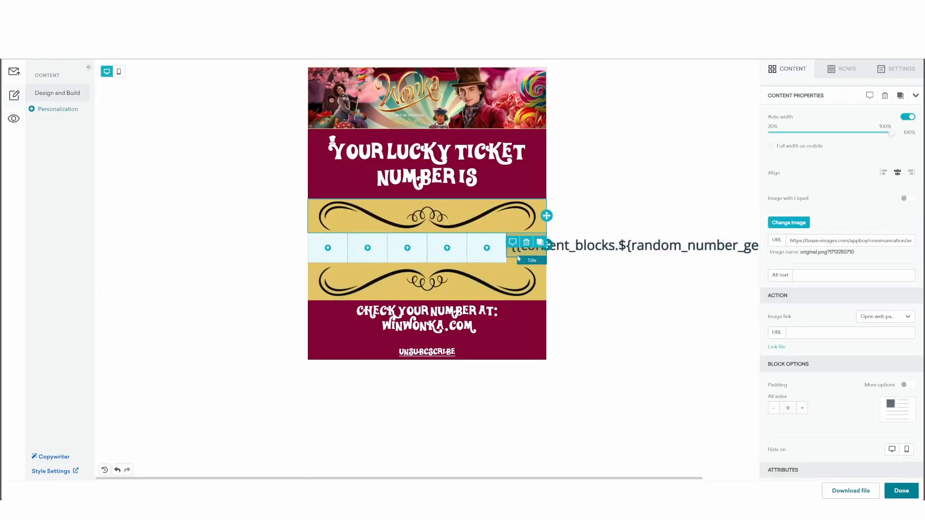
left_click(526, 242)
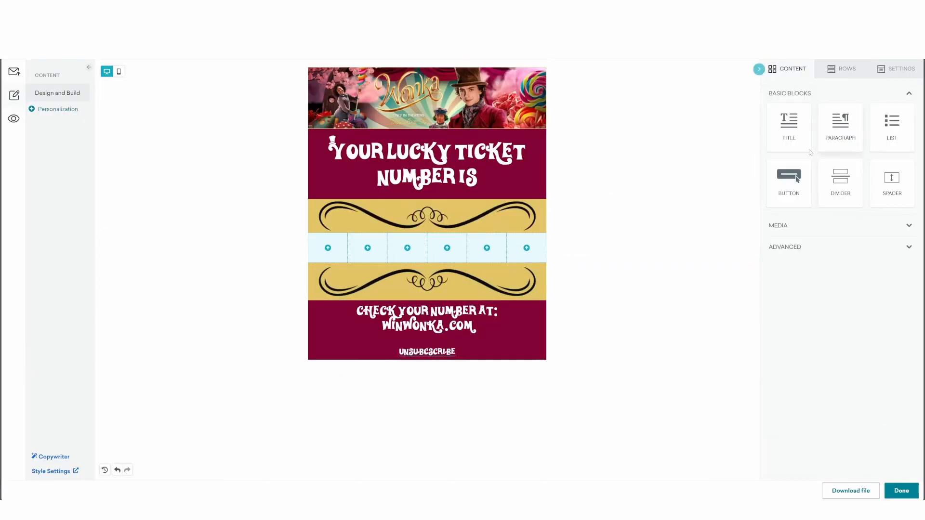
Step: Add an image block to the first column of the number row and enable Image with Liquid for it
left_click(826, 225)
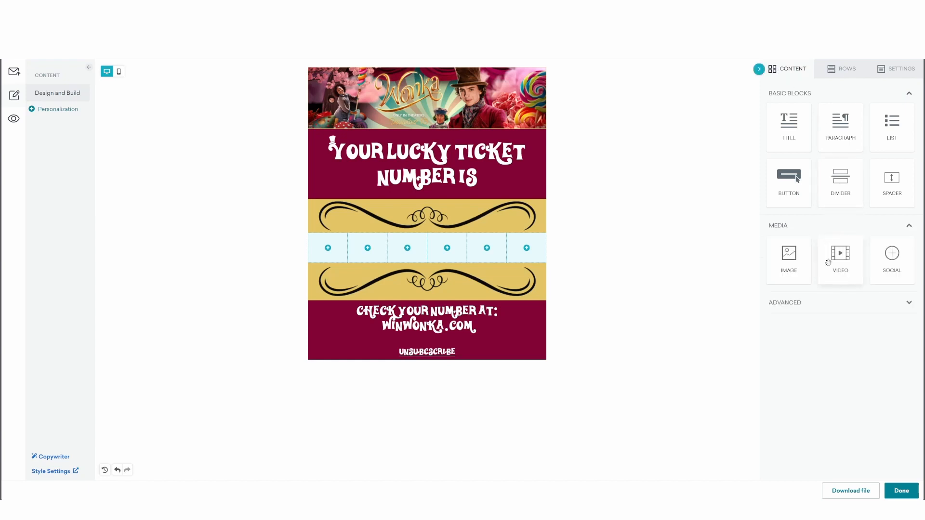
mouse_move(790, 256)
left_mouse_down()
mouse_move(566, 279)
mouse_move(328, 249)
left_mouse_up()
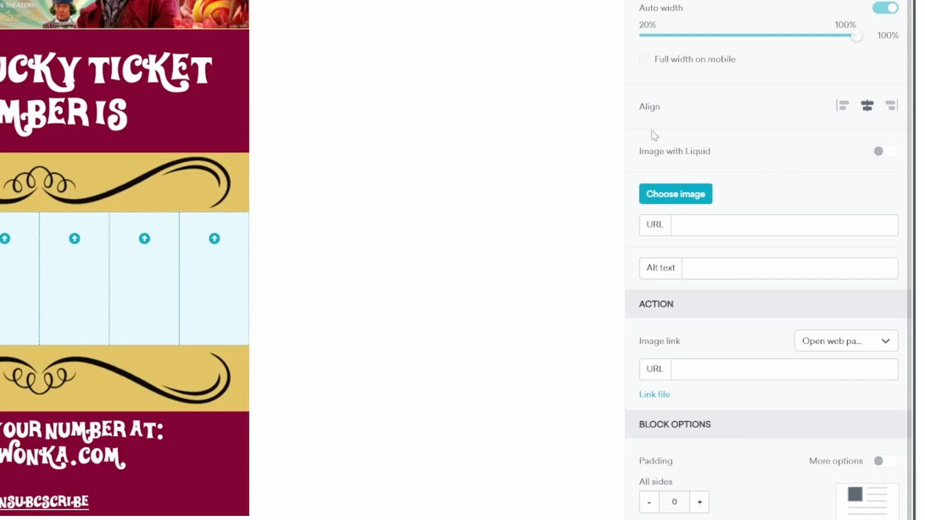
left_click(885, 153)
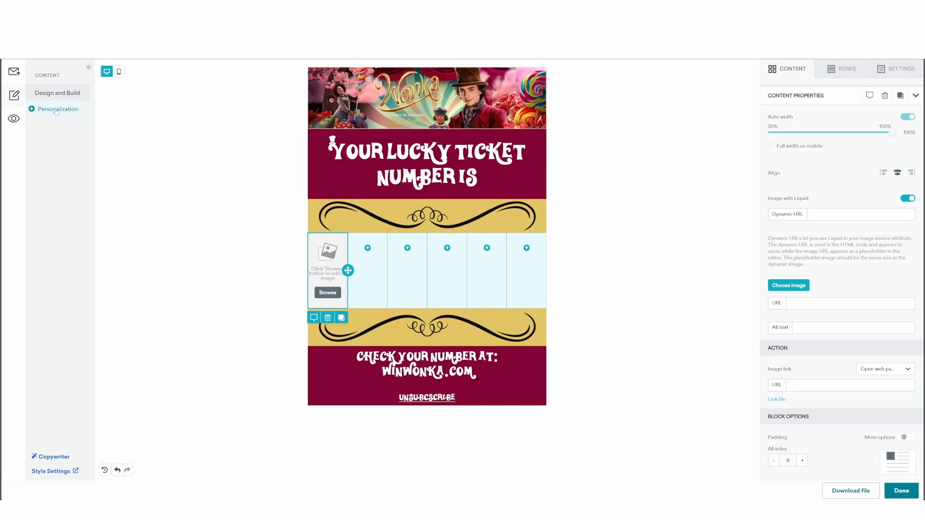
Step: Generate the Content Blocks personalization tag for random_number_generator and enter it as the image's dynamic URL
left_click(51, 110)
left_click(61, 107)
left_click(64, 196)
left_click(58, 147)
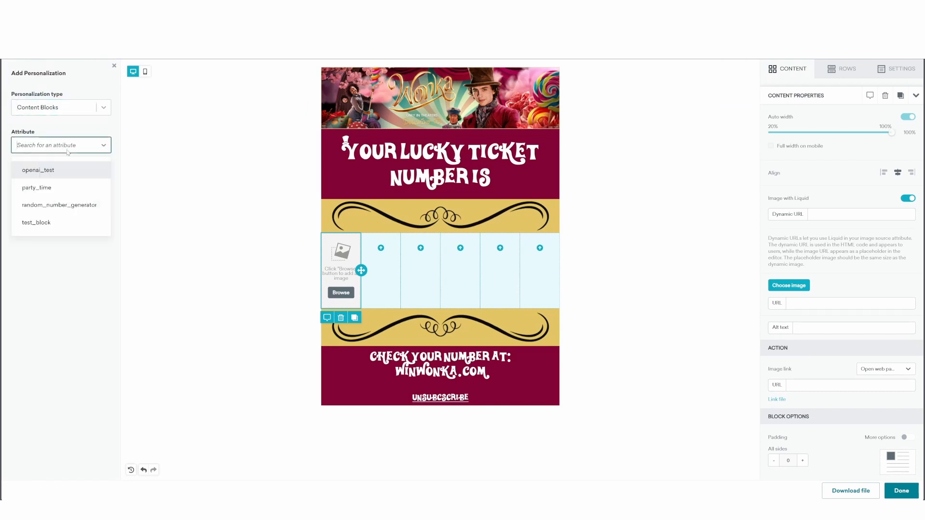
left_click(48, 204)
left_click(102, 184)
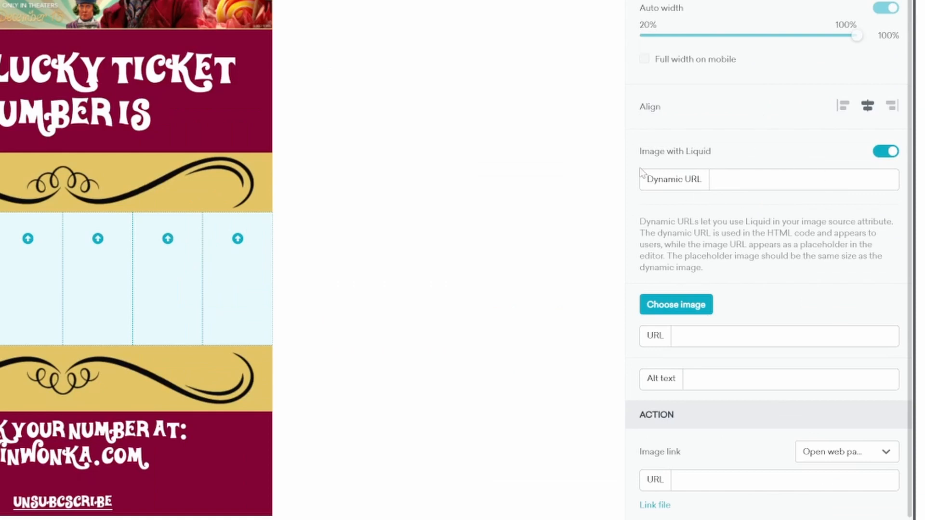
left_click(746, 180)
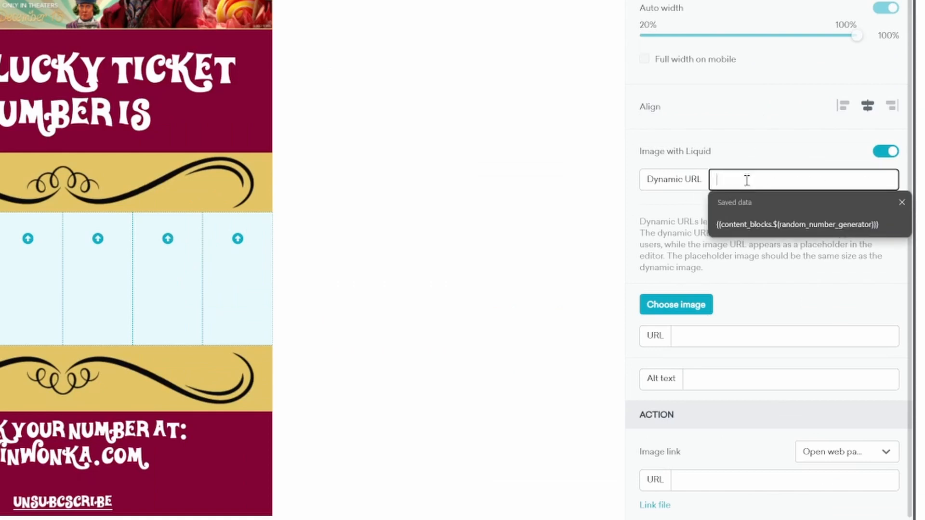
key("ctrl+v")
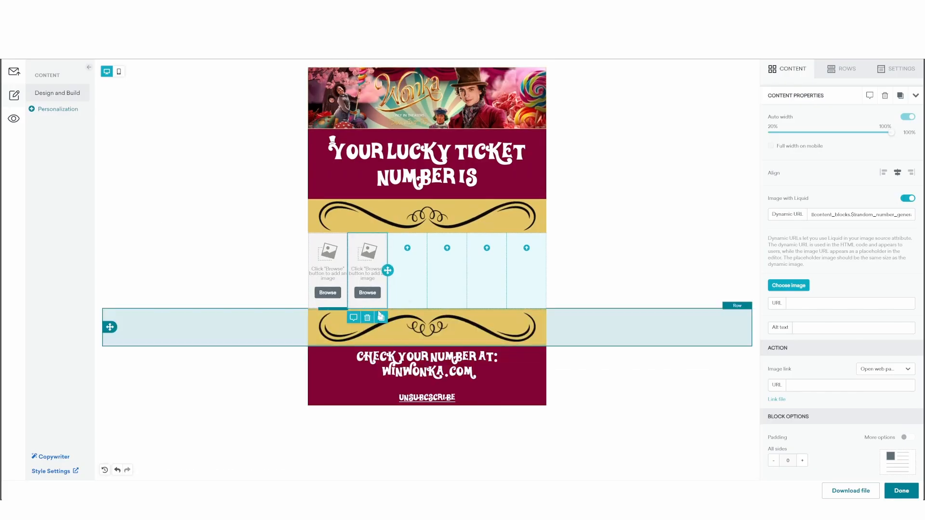
Step: Duplicate the dynamic image block until all six columns of the number row are filled, and preview the email
left_click(381, 317)
left_click(420, 318)
left_click(459, 317)
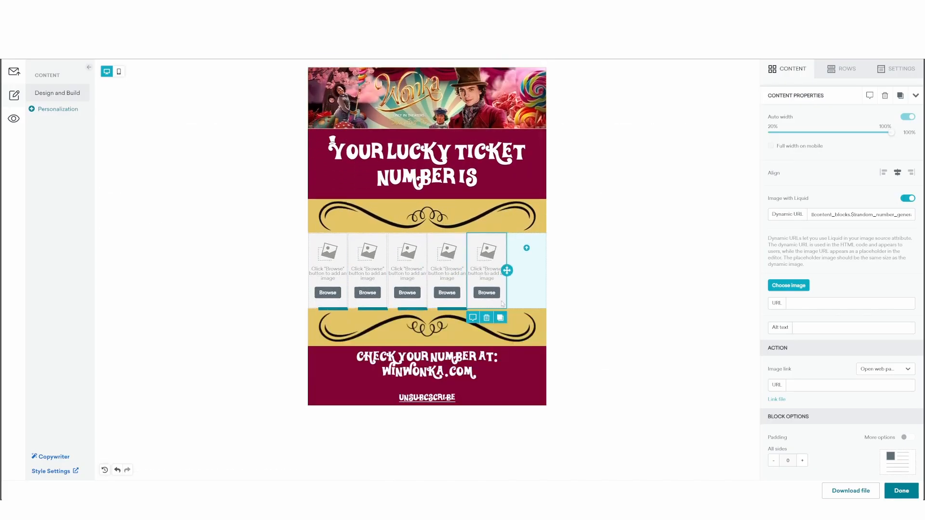
left_click(500, 318)
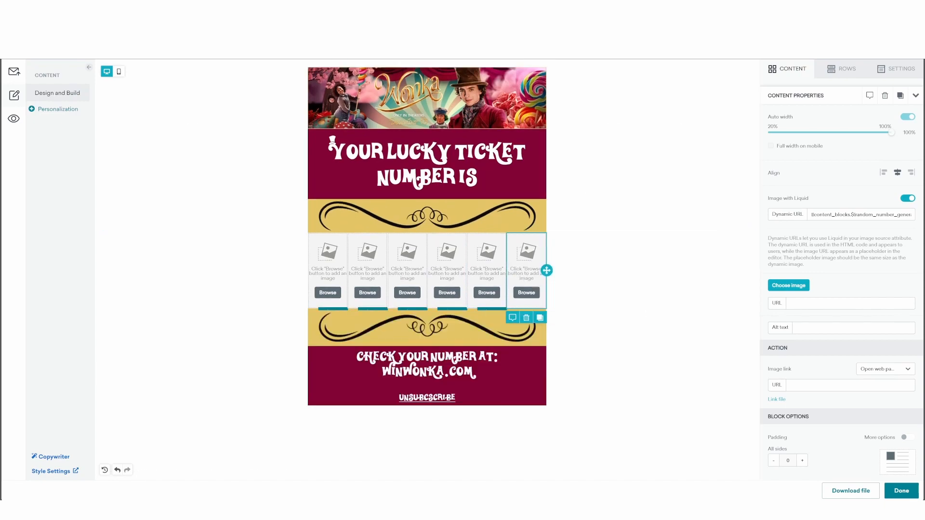
left_click(14, 118)
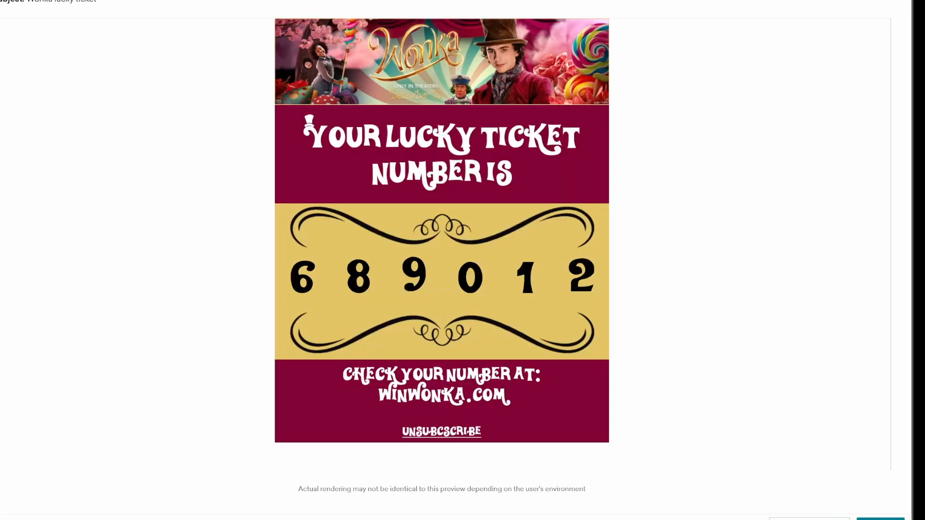